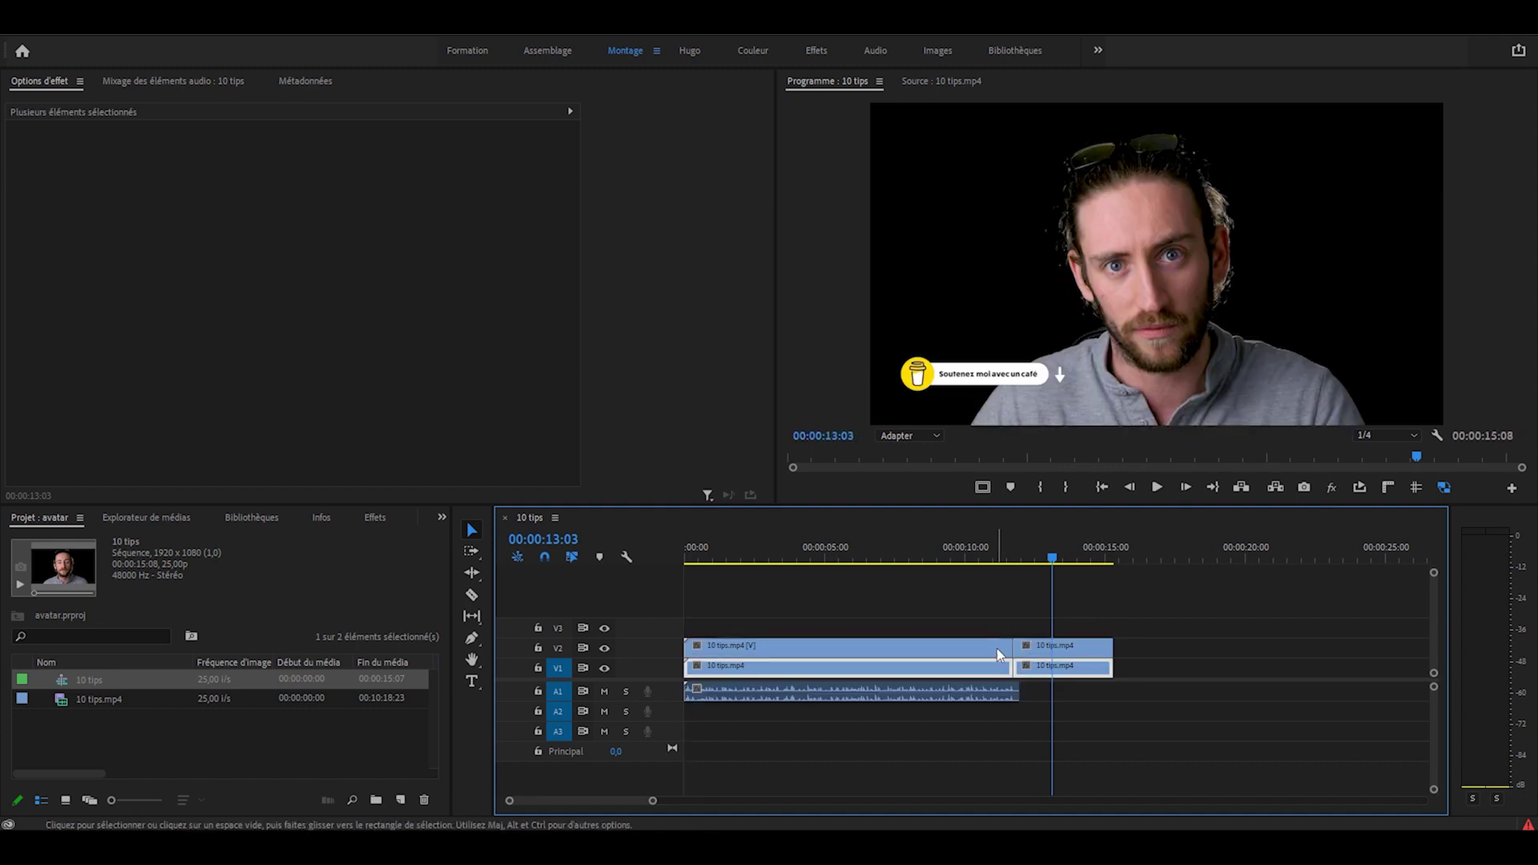
Search the effects for 'estam' and drag Estampage onto the second V2 clip
{"action": "left_click", "coordinate": [1272, 682]}
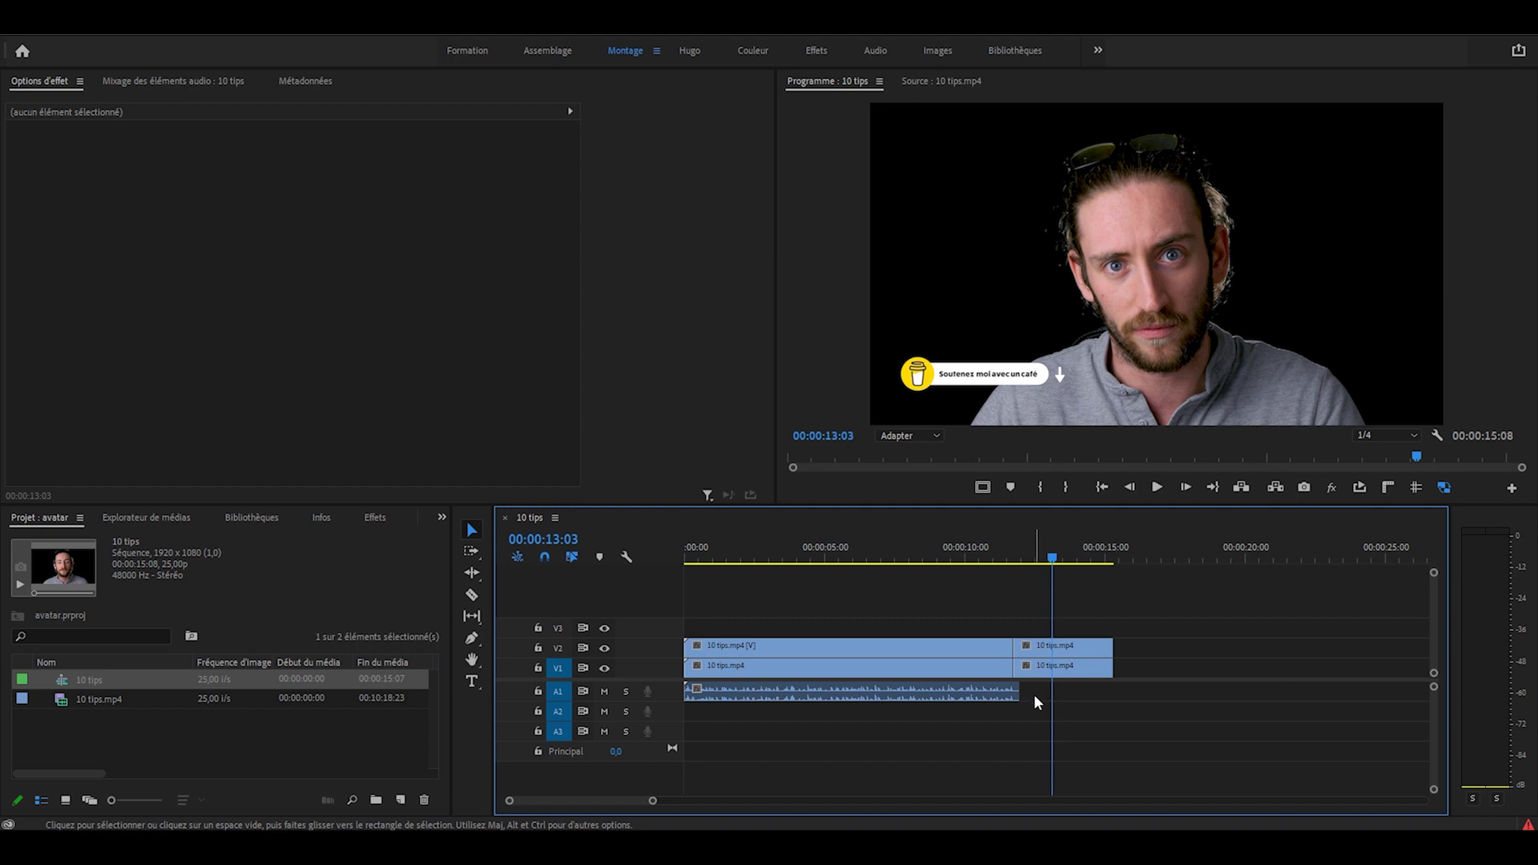
{"action": "left_click", "coordinate": [375, 517]}
{"action": "left_click", "coordinate": [96, 538]}
{"action": "type", "text": "estam"}
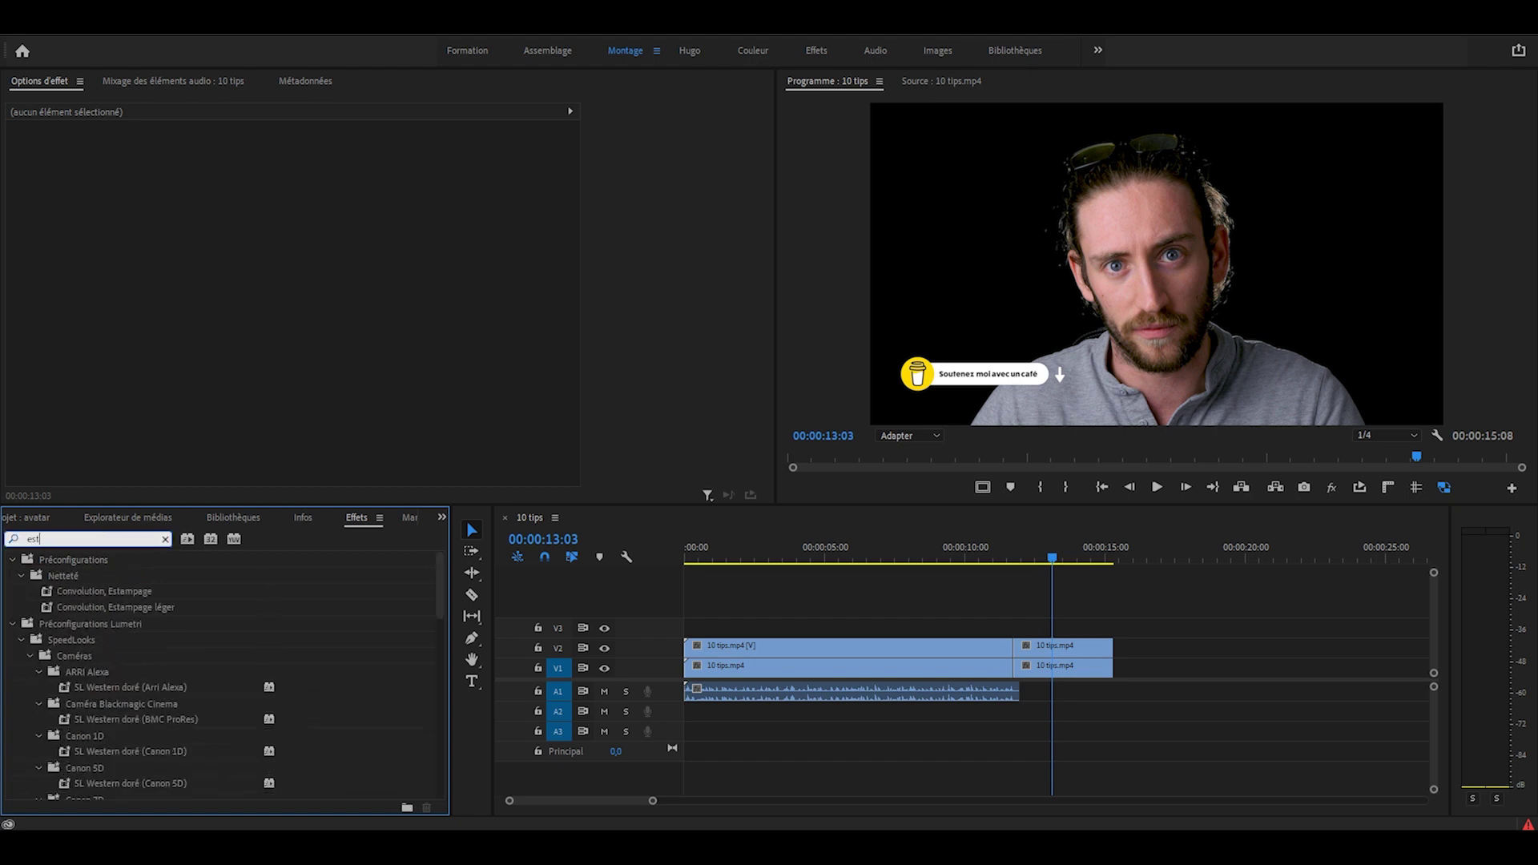
{"action": "left_click", "coordinate": [72, 705]}
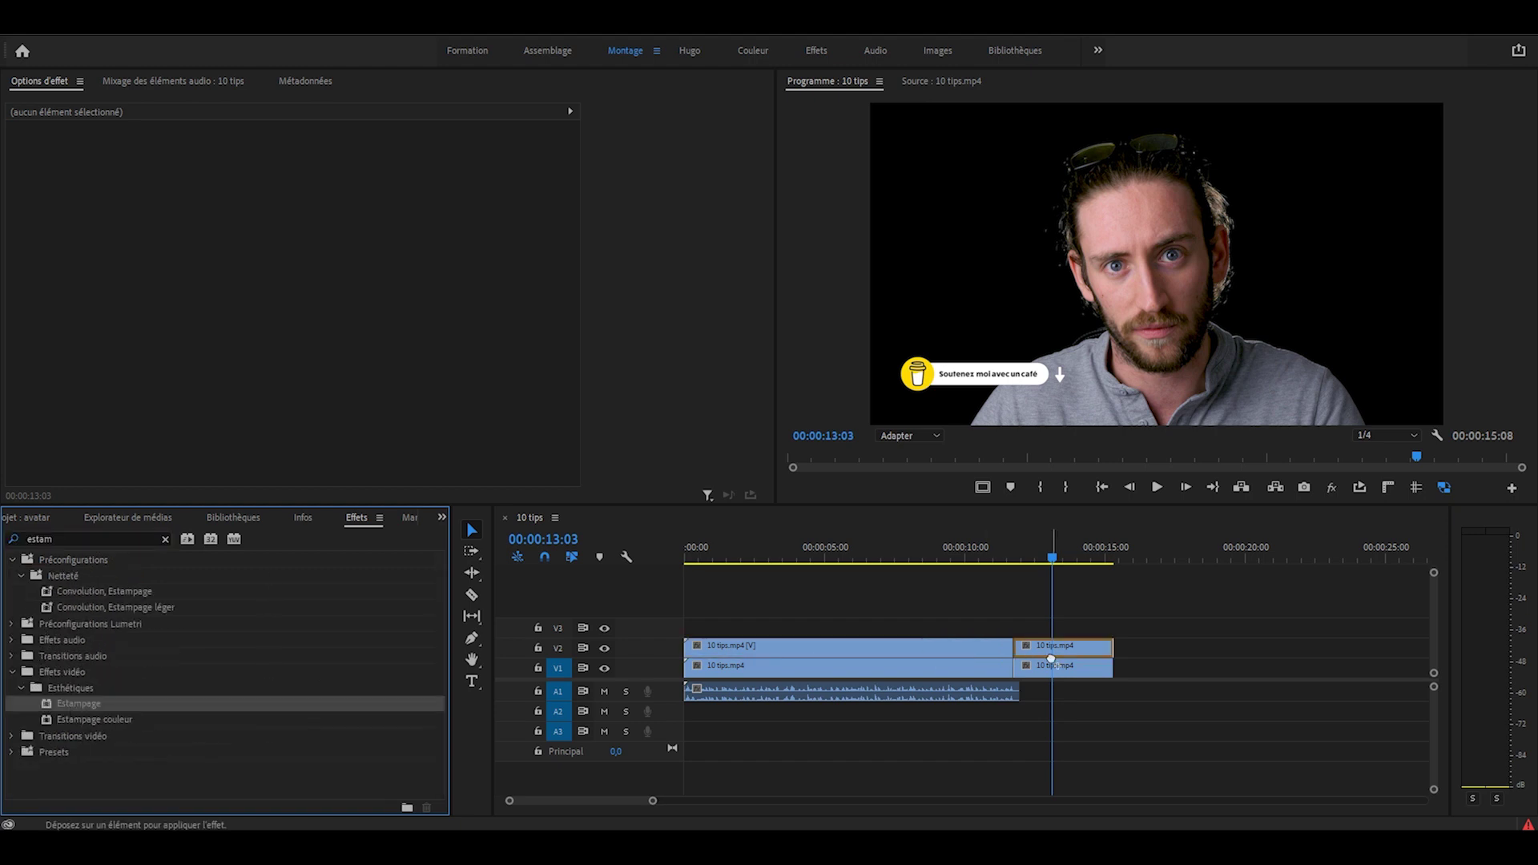
{"action": "left_click_drag", "start_coordinate": [72, 705], "coordinate": [1051, 650]}
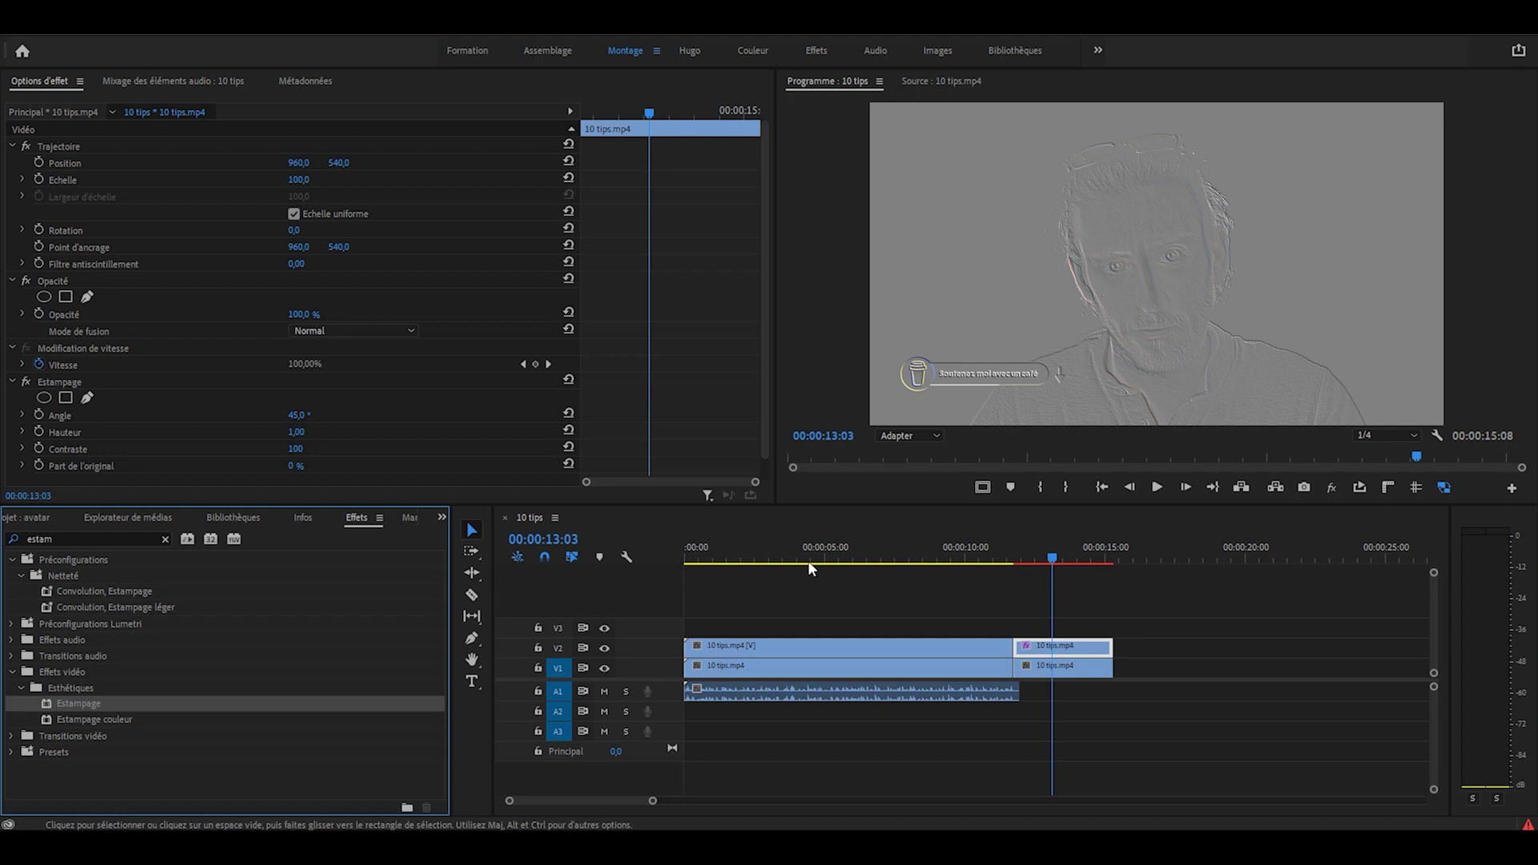
Set the Estampage angle to 90°, testing 0° before dragging it back to about 90°
{"action": "scroll", "coordinate": [364, 421], "scroll_direction": "down", "scroll_amount": 1}
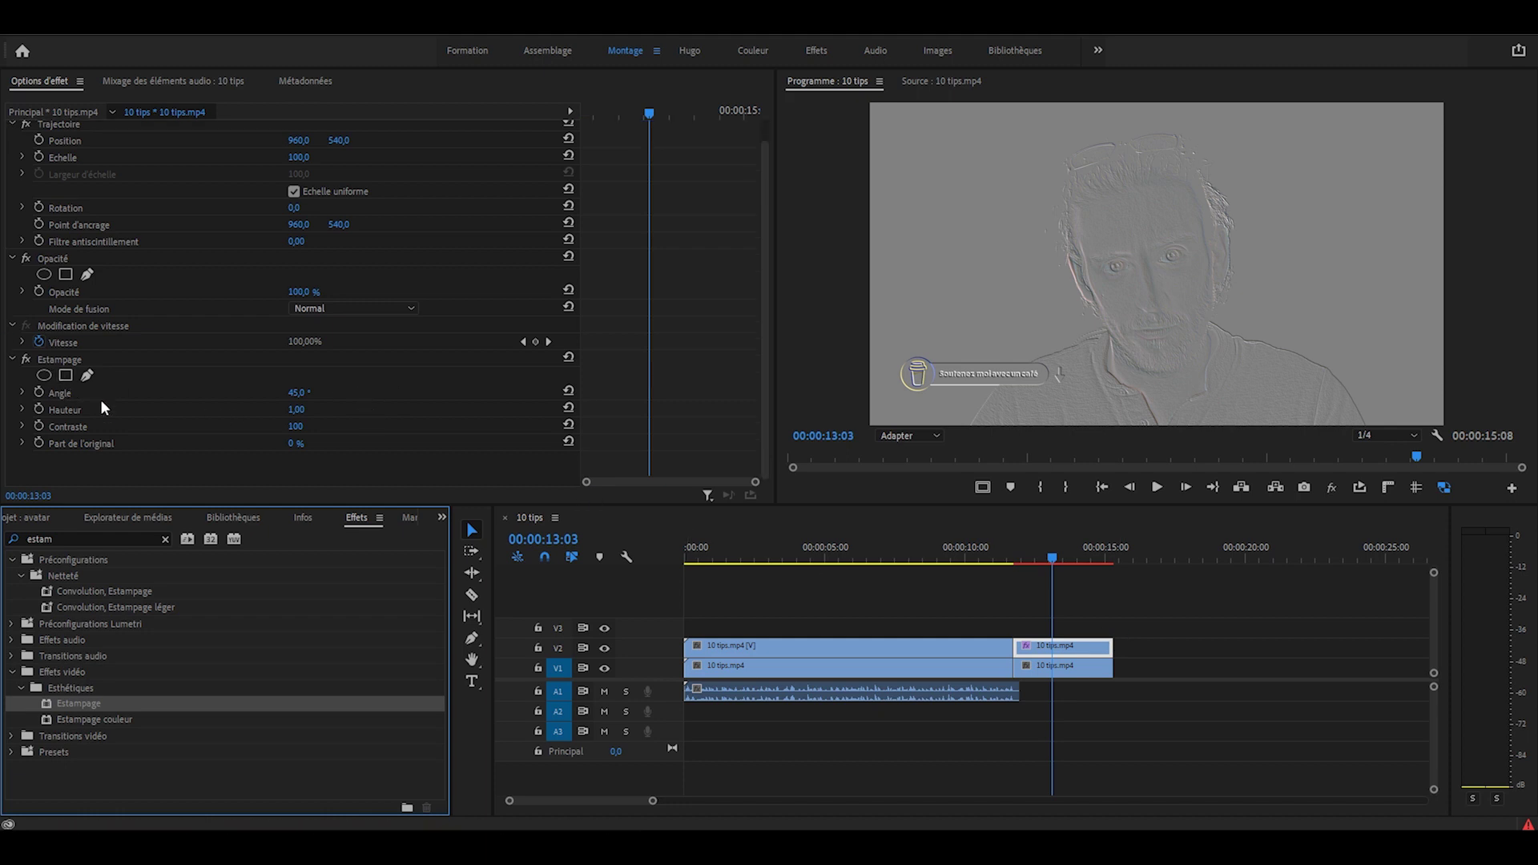
{"action": "left_click", "coordinate": [298, 393]}
{"action": "type", "text": "90"}
{"action": "key", "text": "Return"}
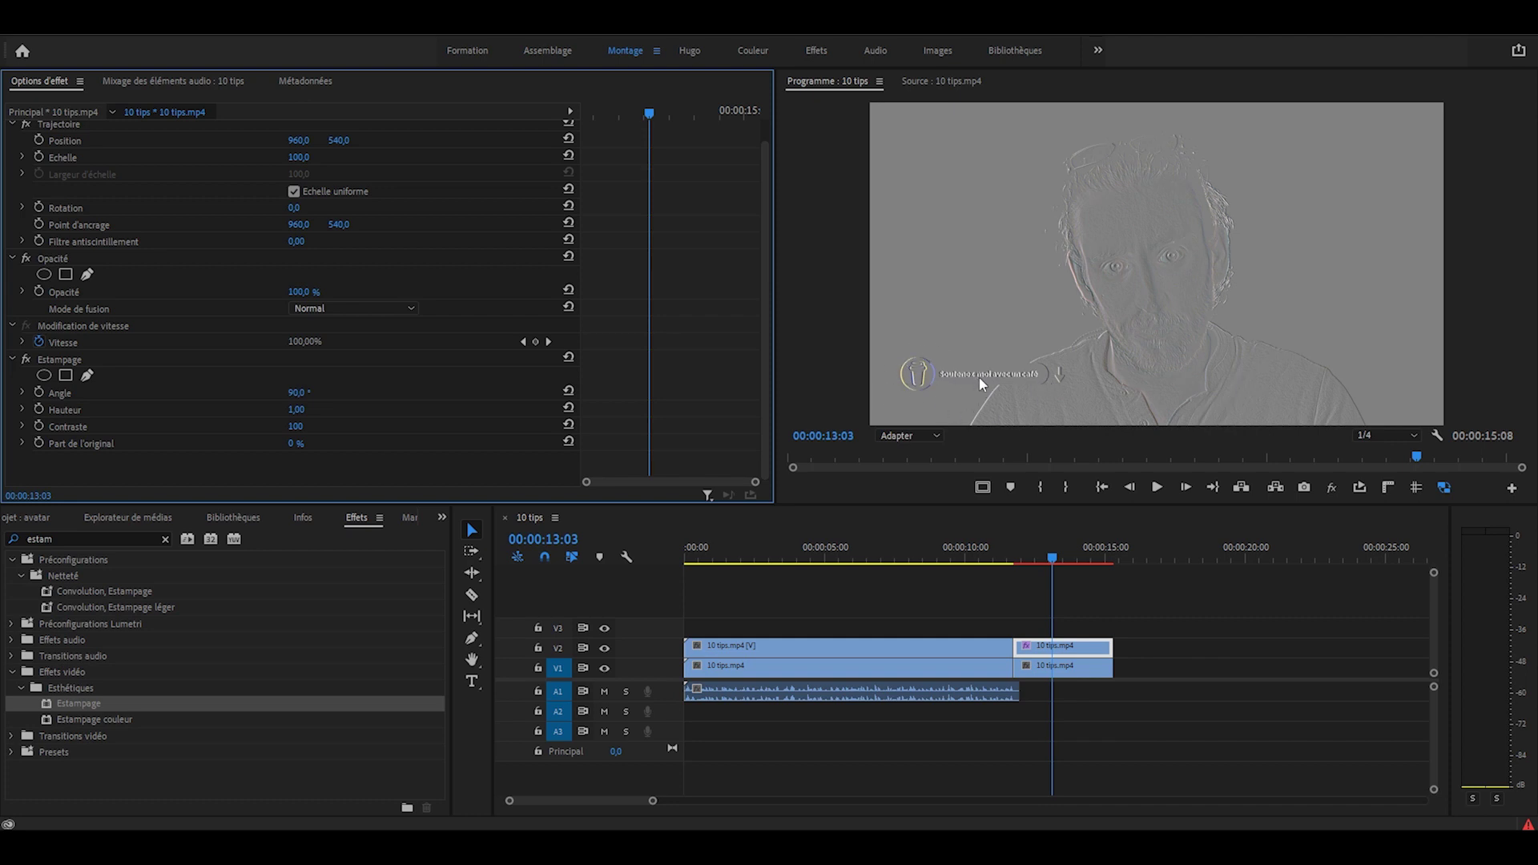
{"action": "left_click", "coordinate": [301, 392]}
{"action": "type", "text": "0"}
{"action": "key", "text": "Return"}
{"action": "mouse_move", "coordinate": [295, 393]}
{"action": "left_mouse_down"}
{"action": "mouse_move", "coordinate": [513, 392]}
{"action": "mouse_move", "coordinate": [383, 434]}
{"action": "left_mouse_up"}
Set the emboss Hauteur to 10 and Contraste to 200
{"action": "left_click", "coordinate": [298, 411]}
{"action": "type", "text": "10"}
{"action": "key", "text": "Return"}
{"action": "left_click", "coordinate": [296, 426]}
{"action": "type", "text": "200"}
{"action": "key", "text": "Return"}
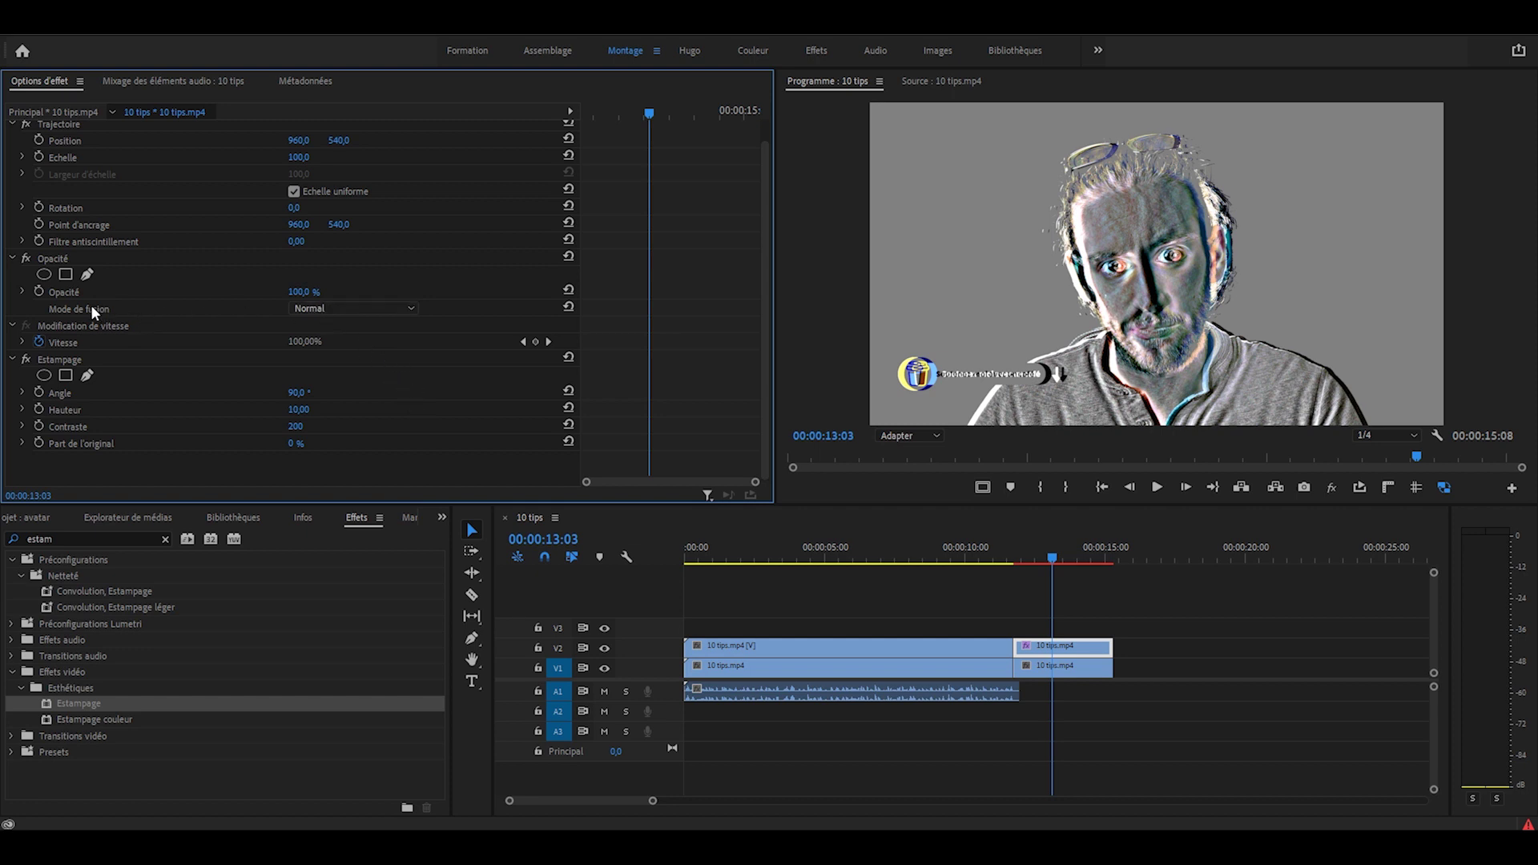
Switch the Opacité blend mode to Couleur and lower the emboss Hauteur to 5
{"action": "left_click", "coordinate": [358, 311]}
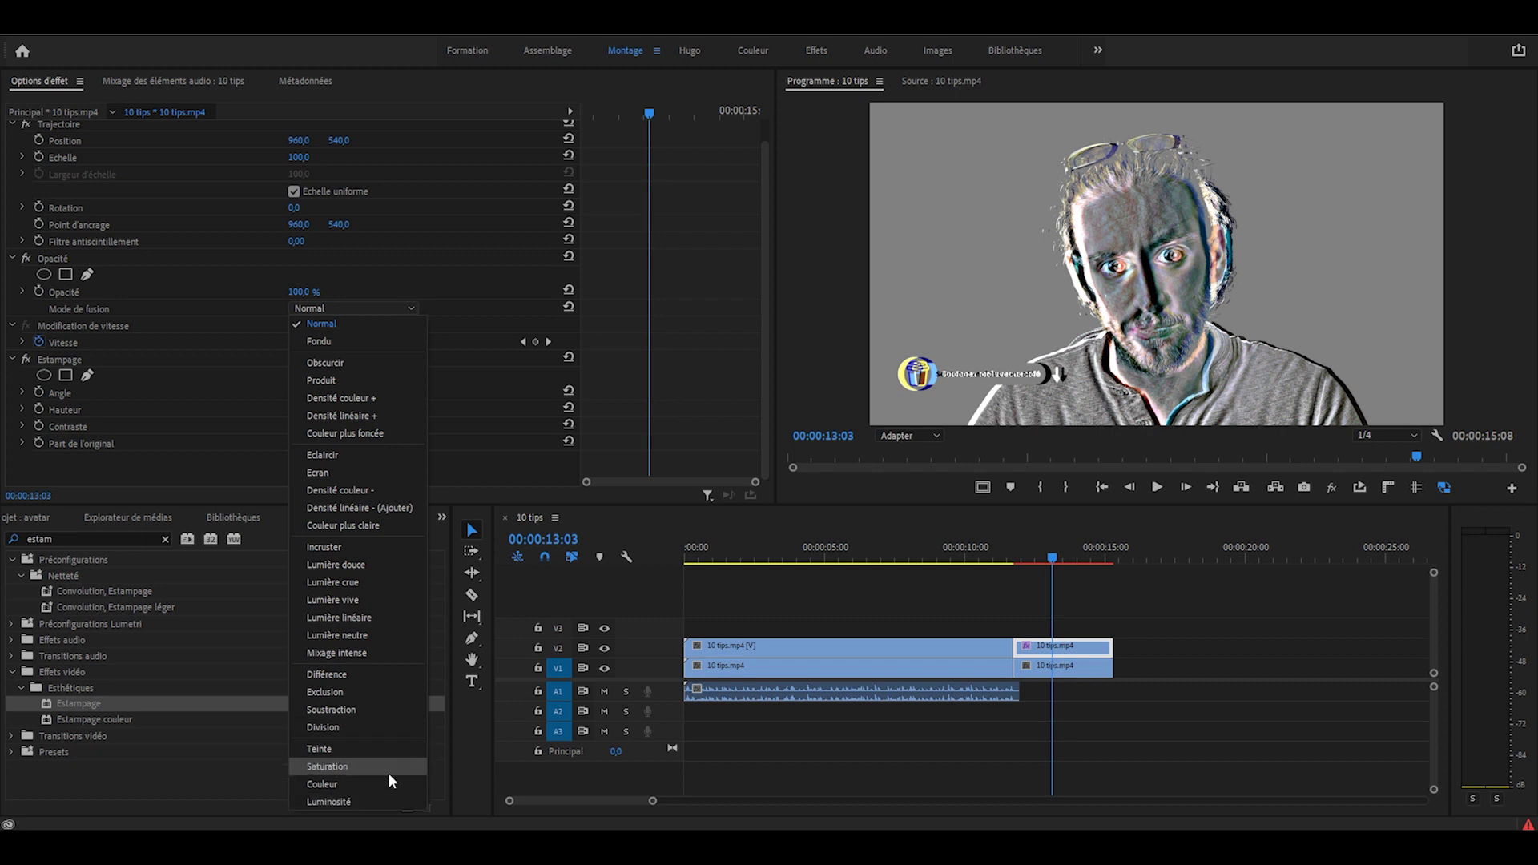
{"action": "left_click", "coordinate": [346, 783]}
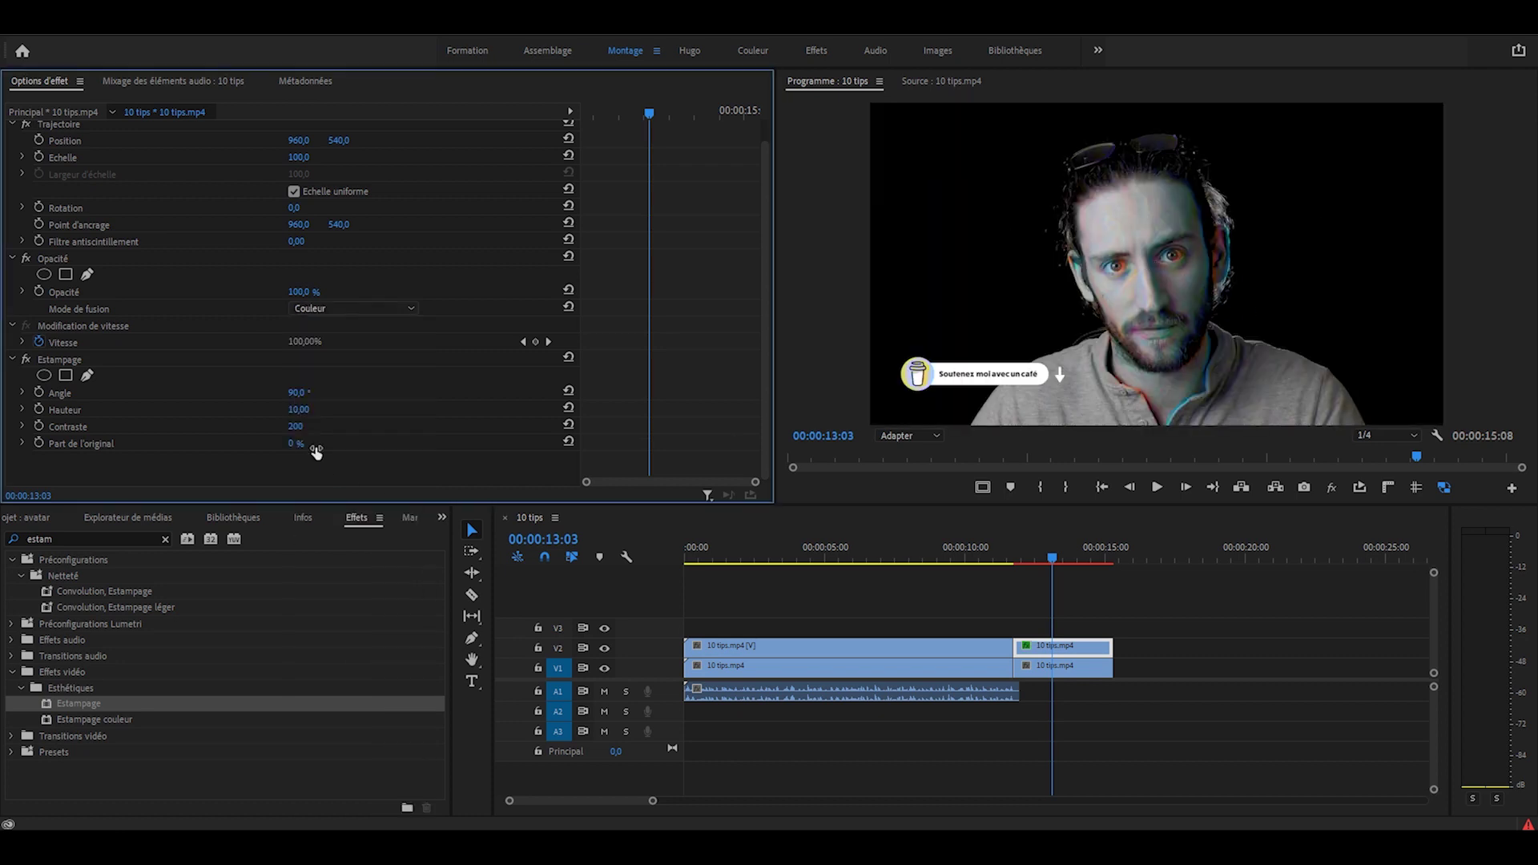
{"action": "left_click", "coordinate": [300, 410]}
{"action": "type", "text": "5"}
{"action": "key", "text": "Return"}
{"action": "left_click", "coordinate": [983, 432]}
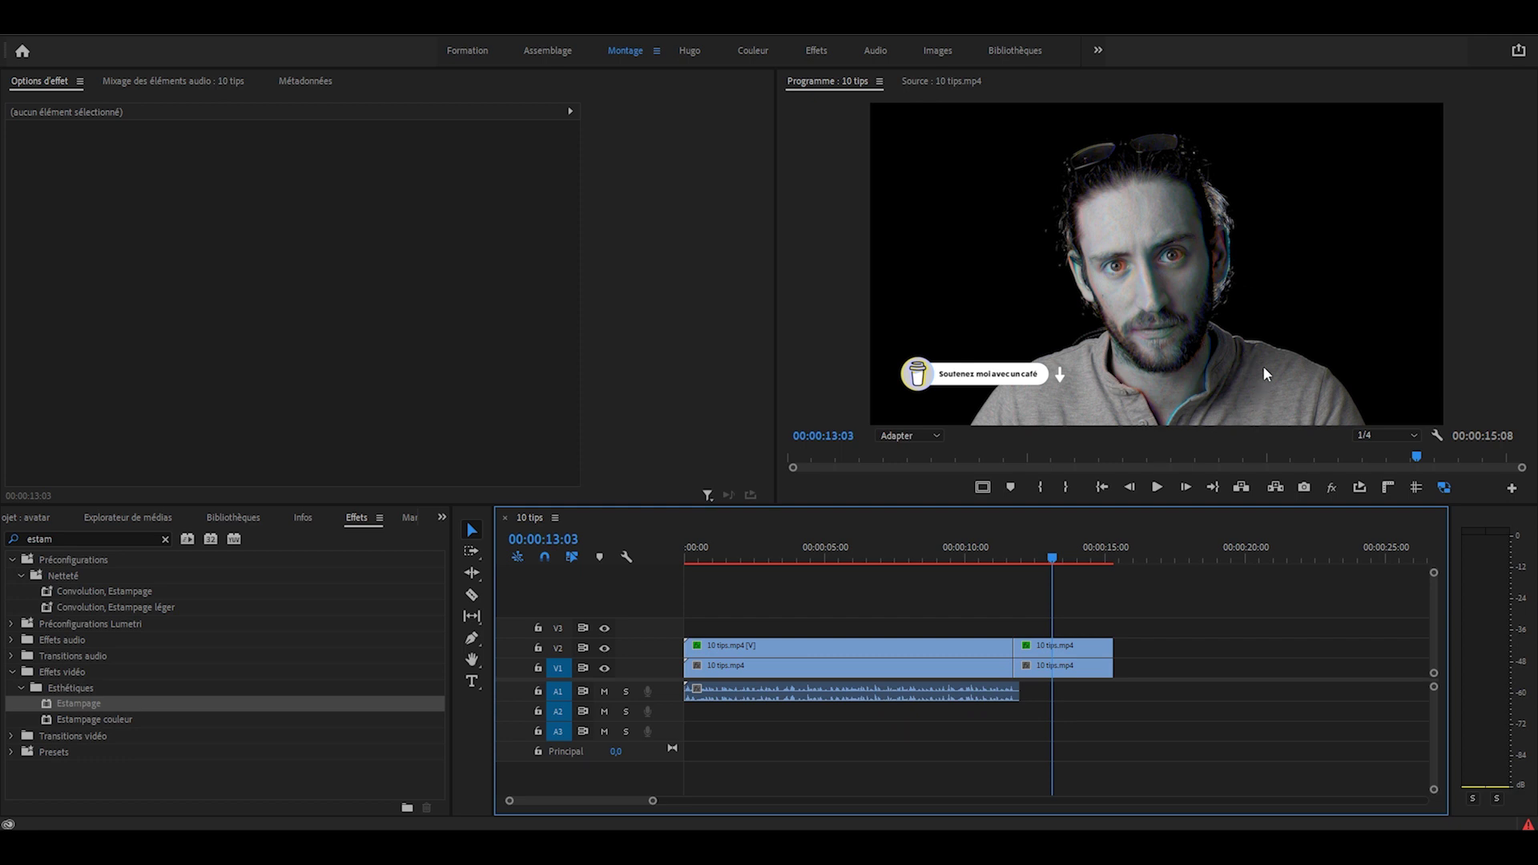
{"action": "key", "text": "Home"}
{"action": "key", "text": "space"}
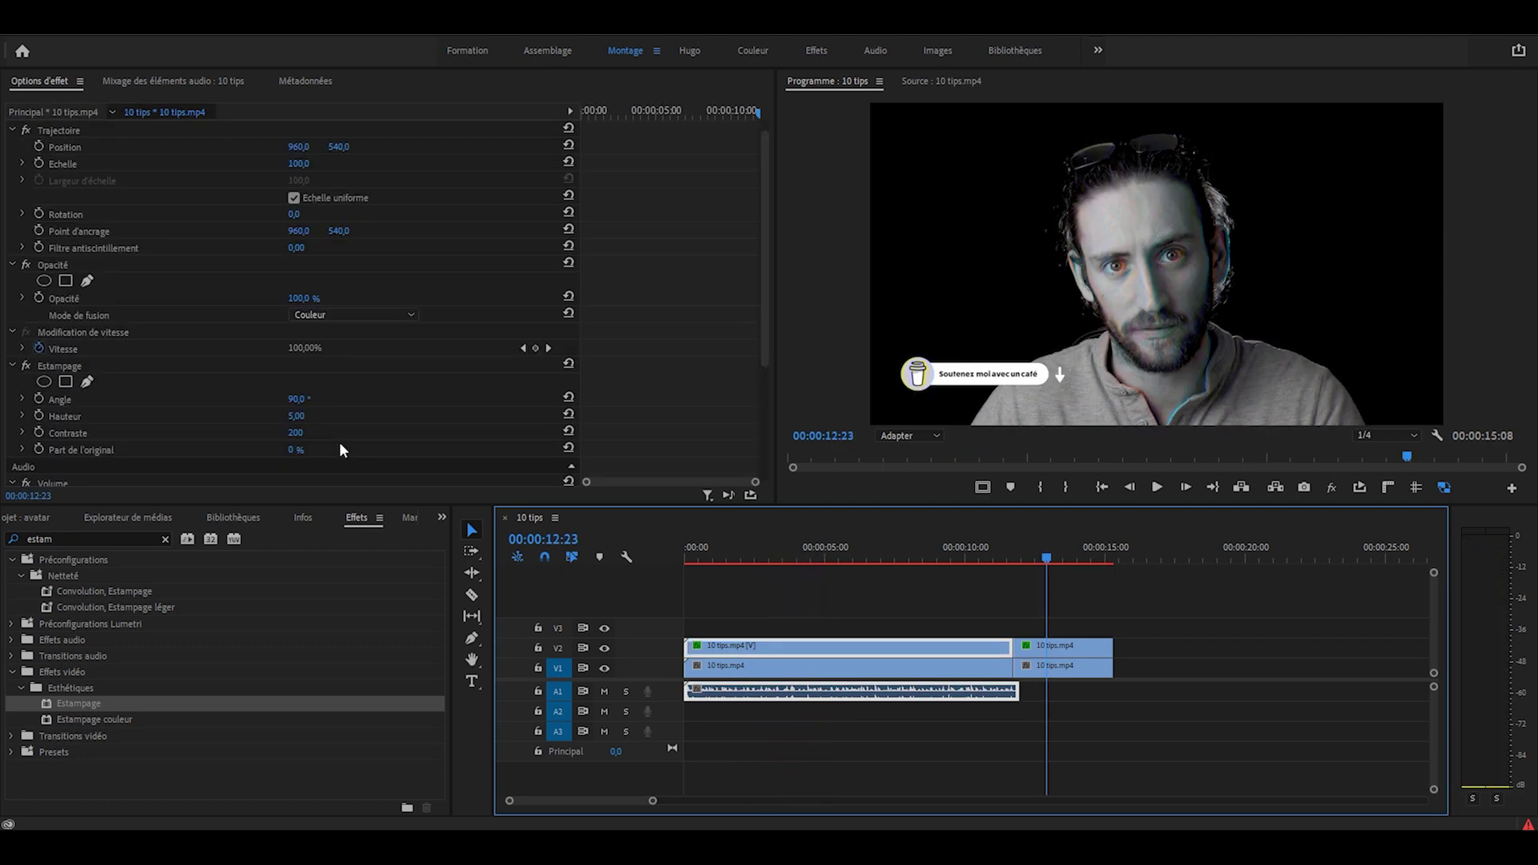
{"action": "left_click", "coordinate": [296, 416]}
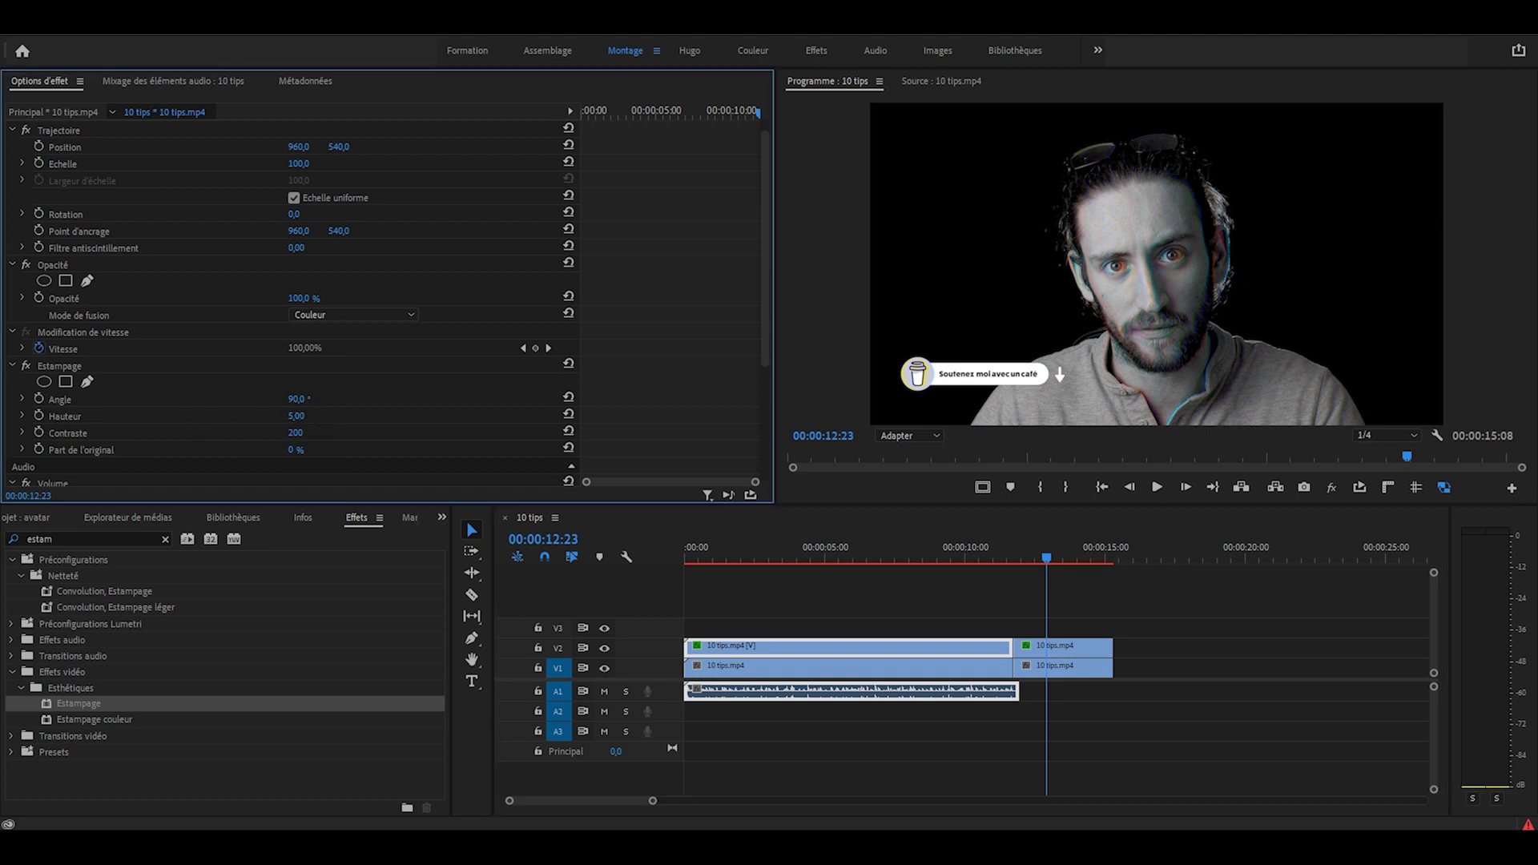
{"action": "left_click_drag", "start_coordinate": [298, 432], "coordinate": [463, 431]}
{"action": "left_click_drag", "start_coordinate": [302, 432], "coordinate": [582, 428]}
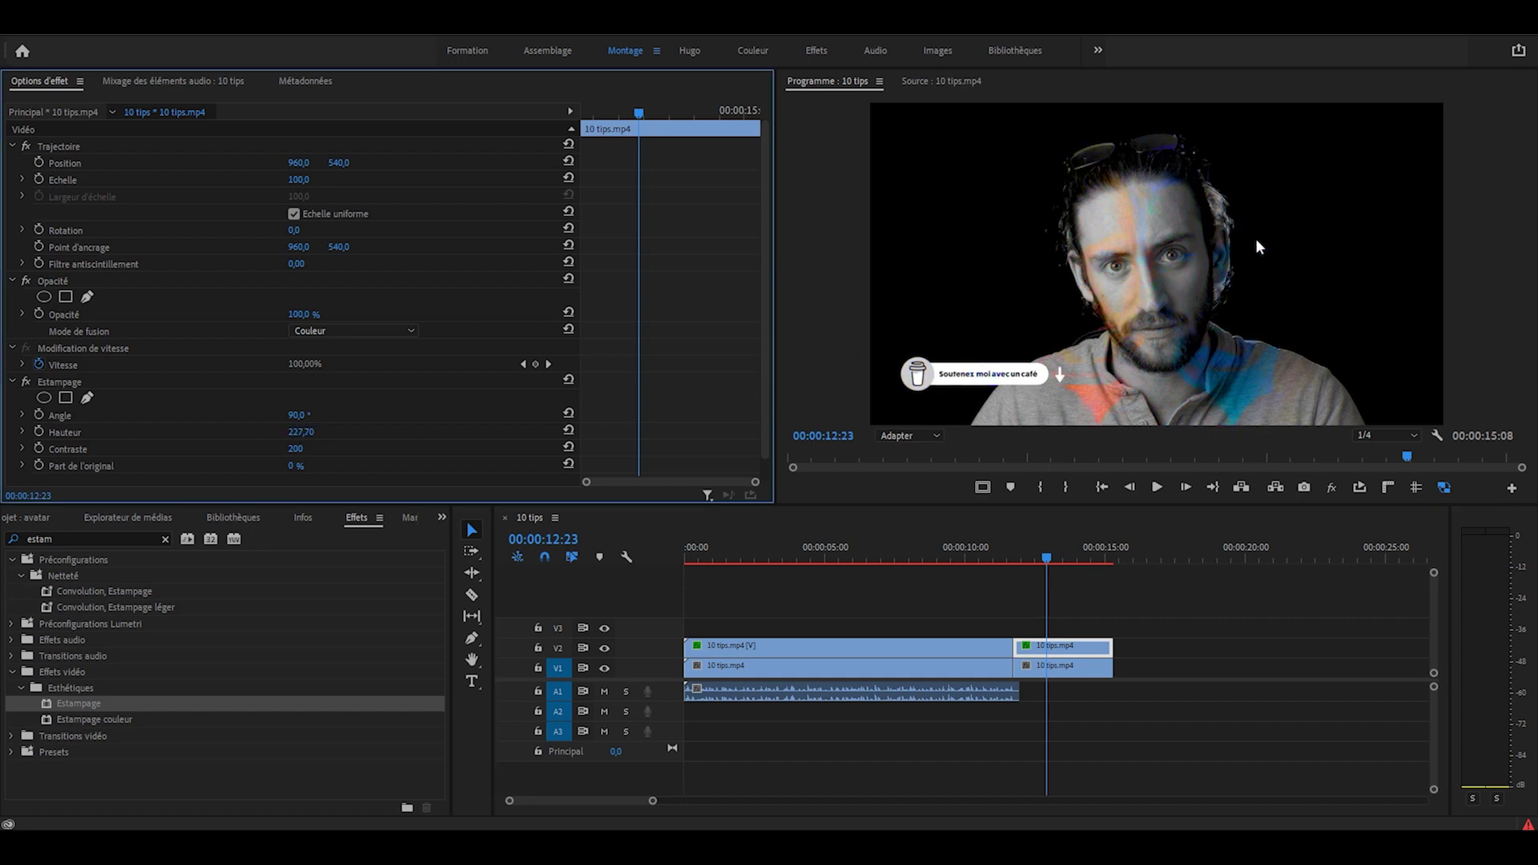
{"action": "key", "text": "ctrl+z"}
{"action": "left_click_drag", "start_coordinate": [297, 448], "coordinate": [1144, 290]}
{"action": "key", "text": "Home"}
{"action": "key", "text": "space"}
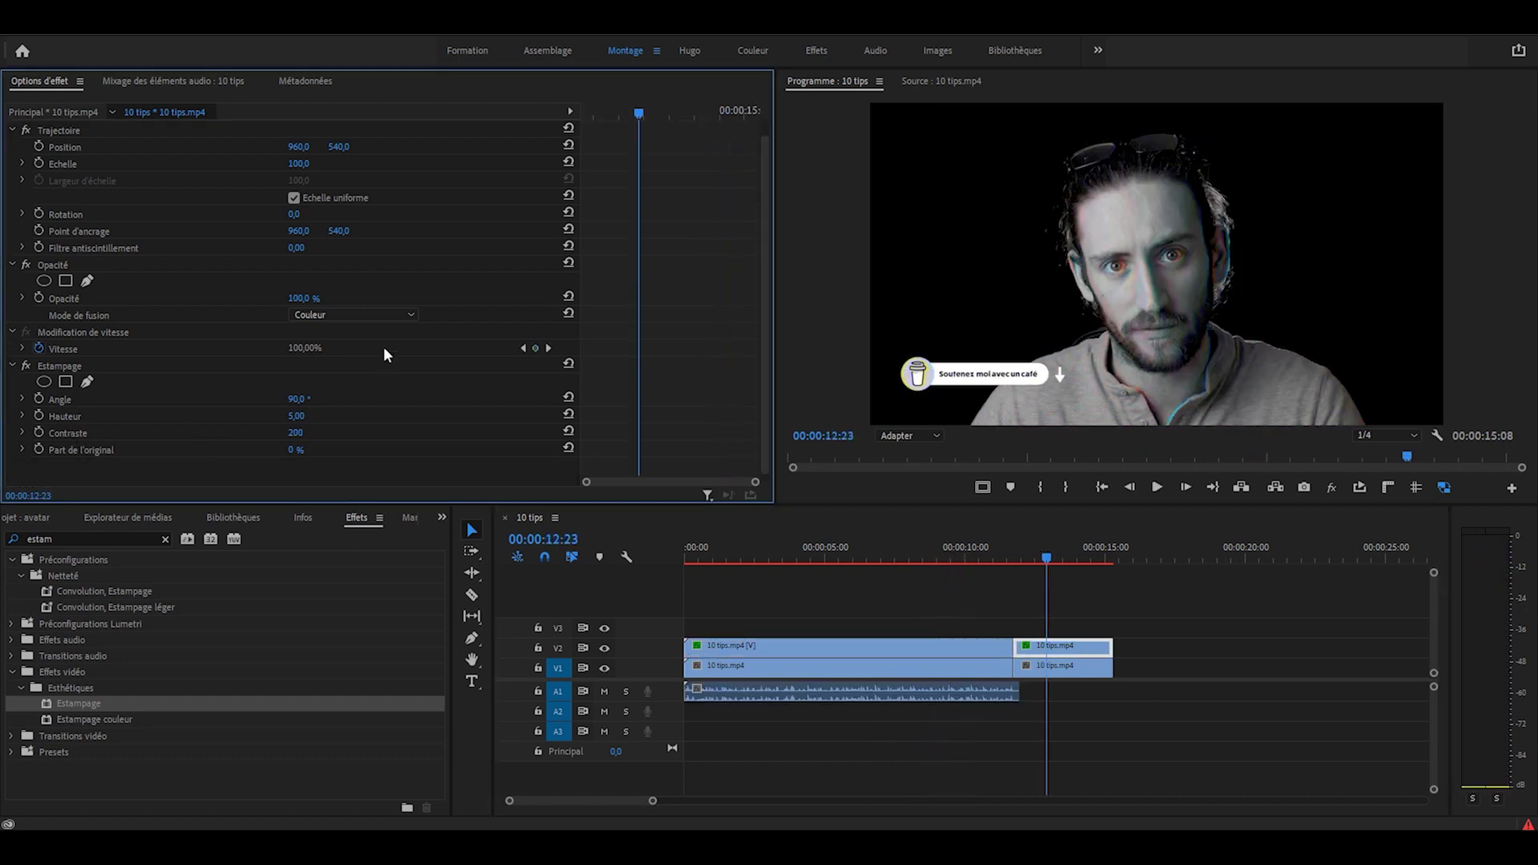
{"action": "left_click", "coordinate": [410, 315]}
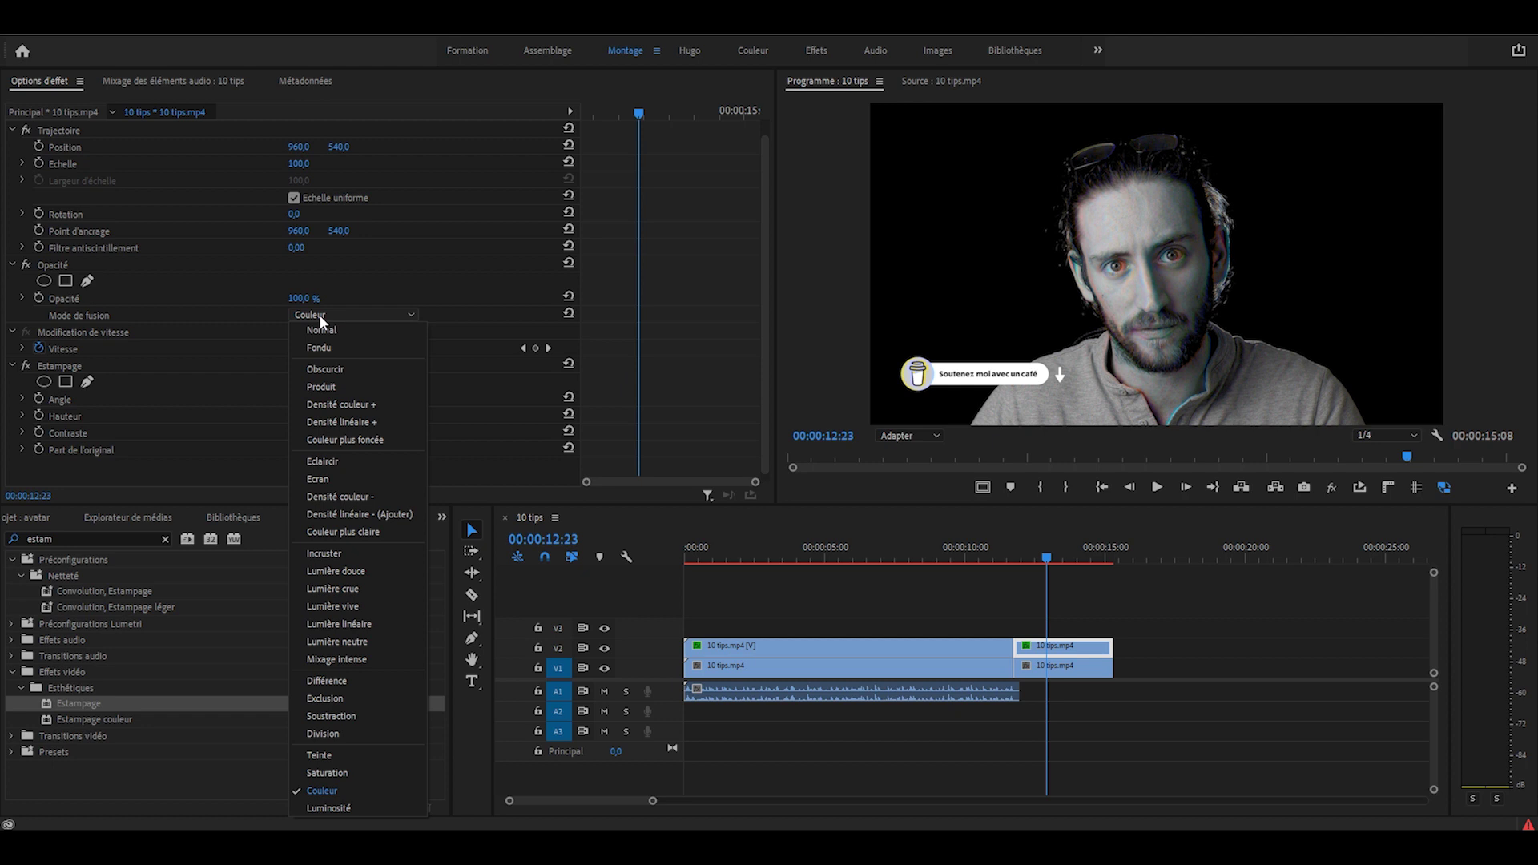
Try the Obscurcir blend mode, then change it to Saturation
{"action": "left_click", "coordinate": [347, 367]}
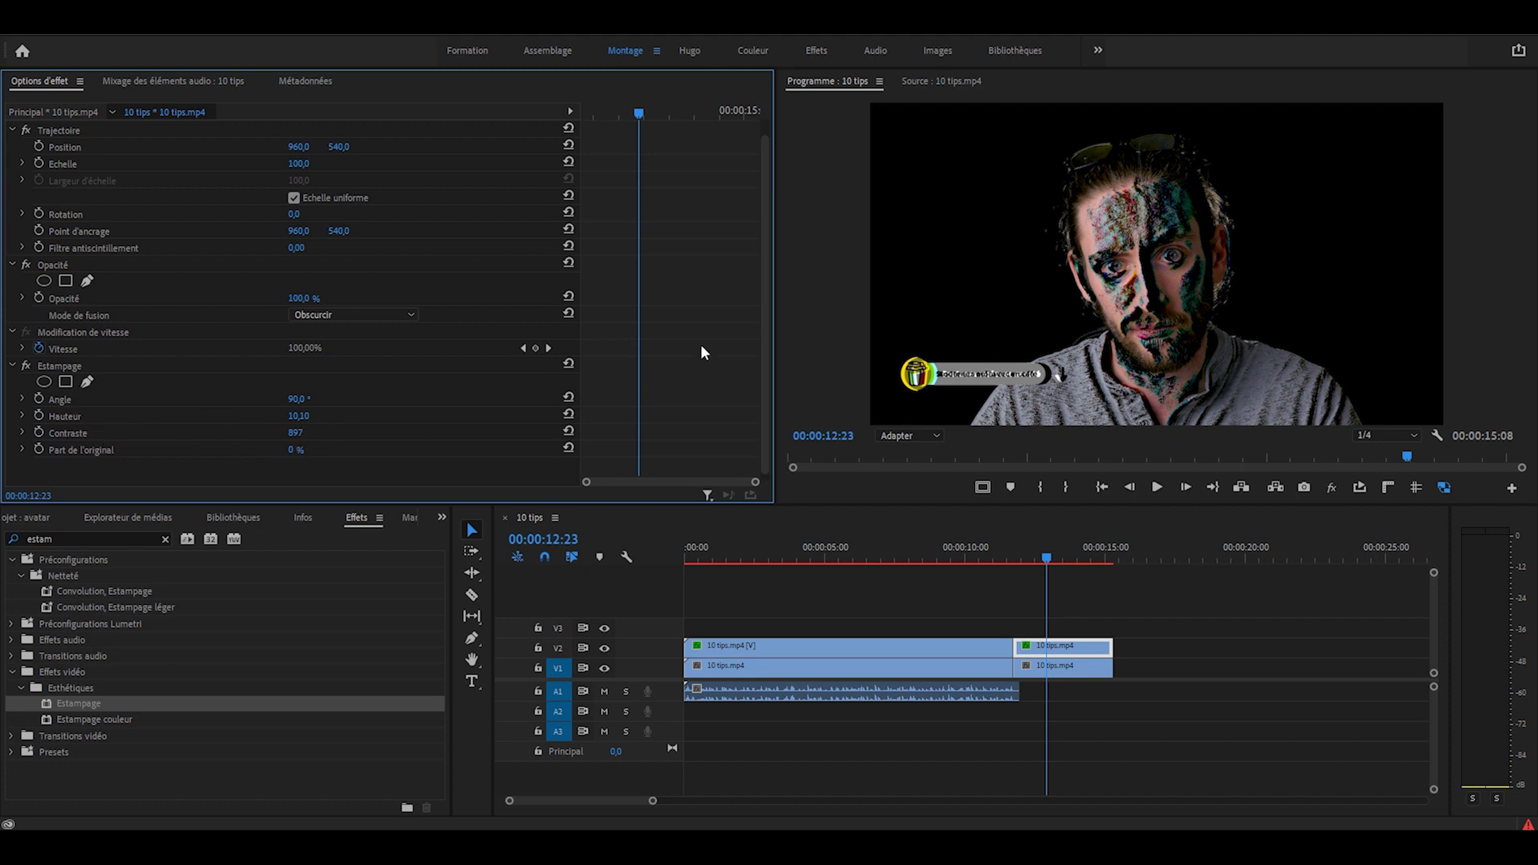
{"action": "left_click", "coordinate": [346, 316]}
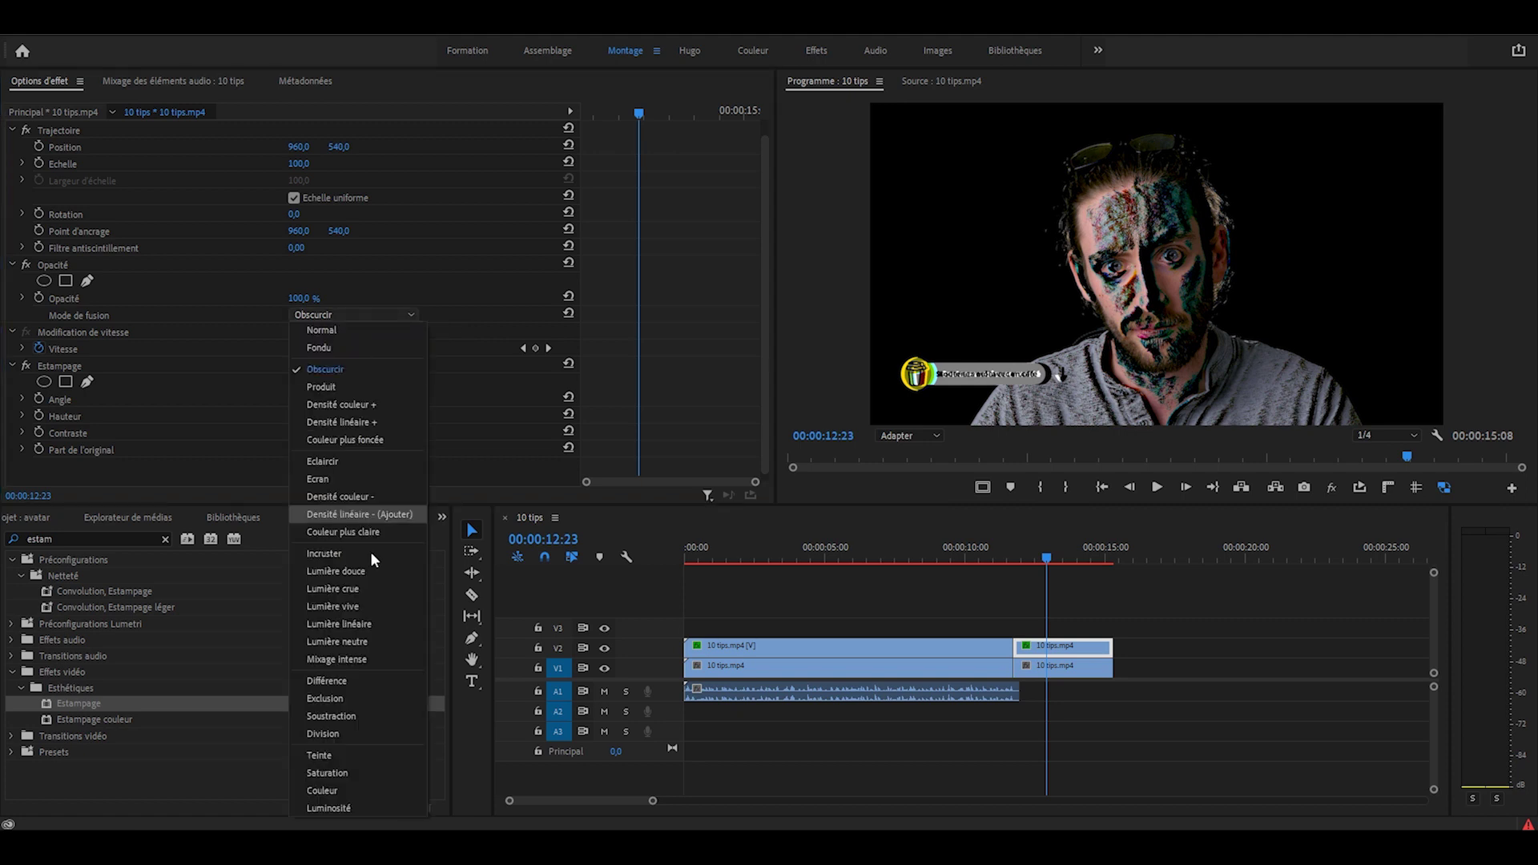
{"action": "left_click", "coordinate": [372, 772]}
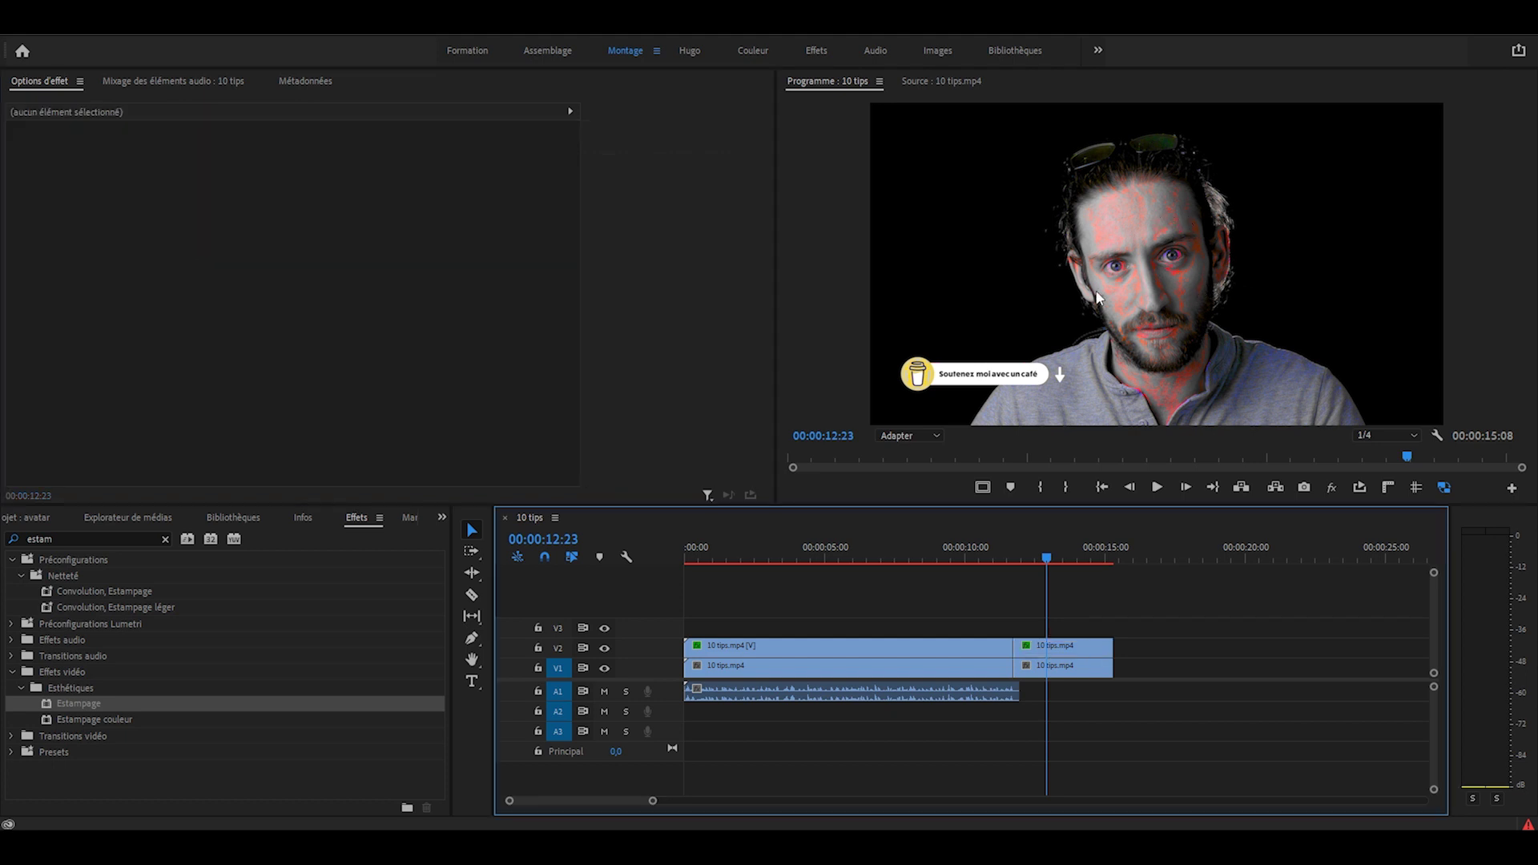
Select the first V2 clip and play the sequence from the start to preview the emboss
{"action": "left_click", "coordinate": [871, 649]}
{"action": "key", "text": "Home"}
{"action": "key", "text": "space"}
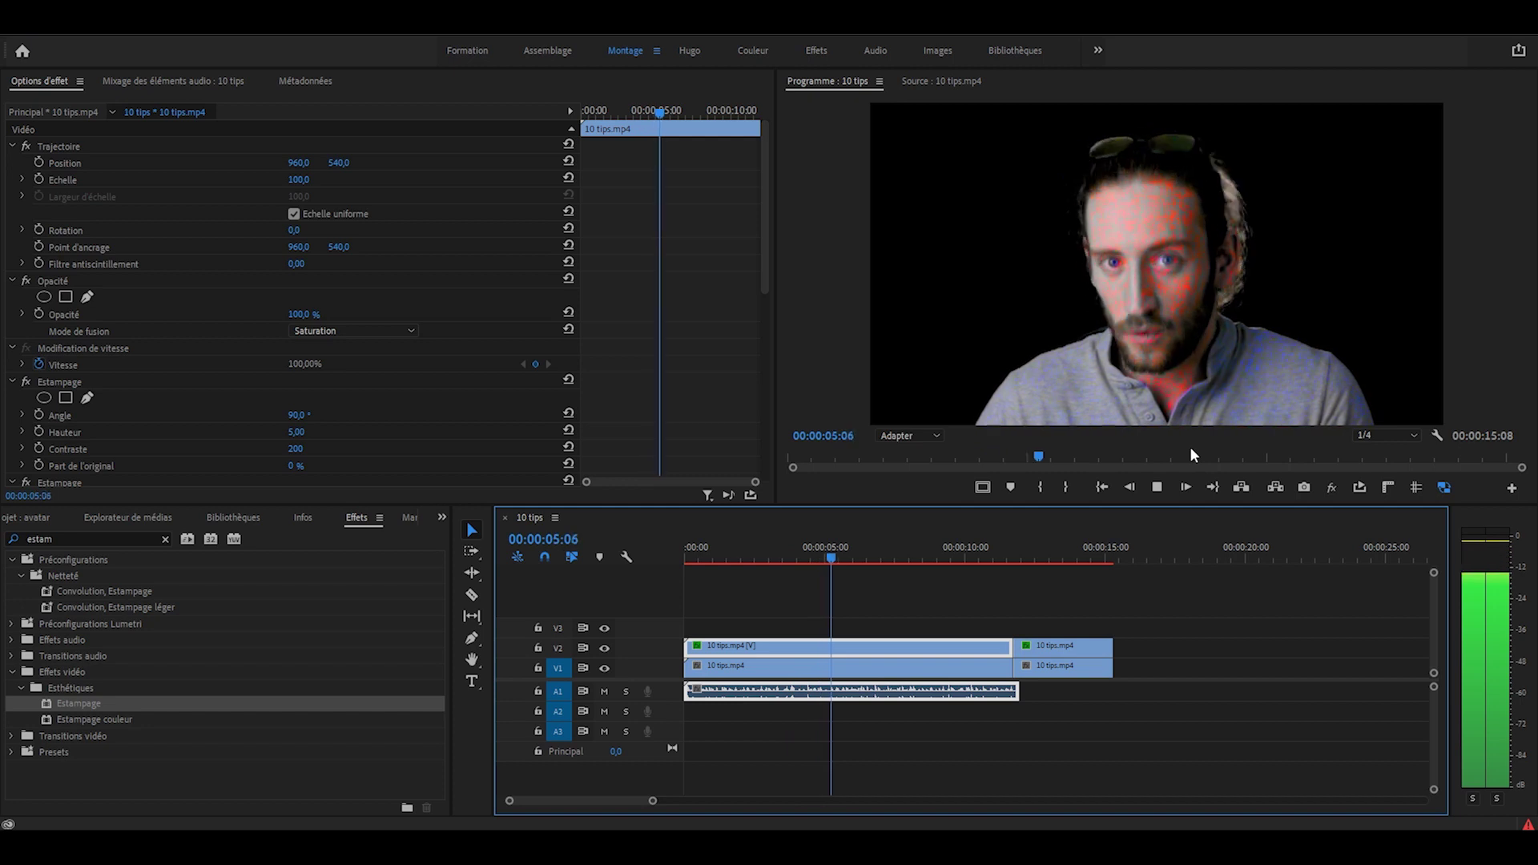
{"action": "key", "text": "space"}
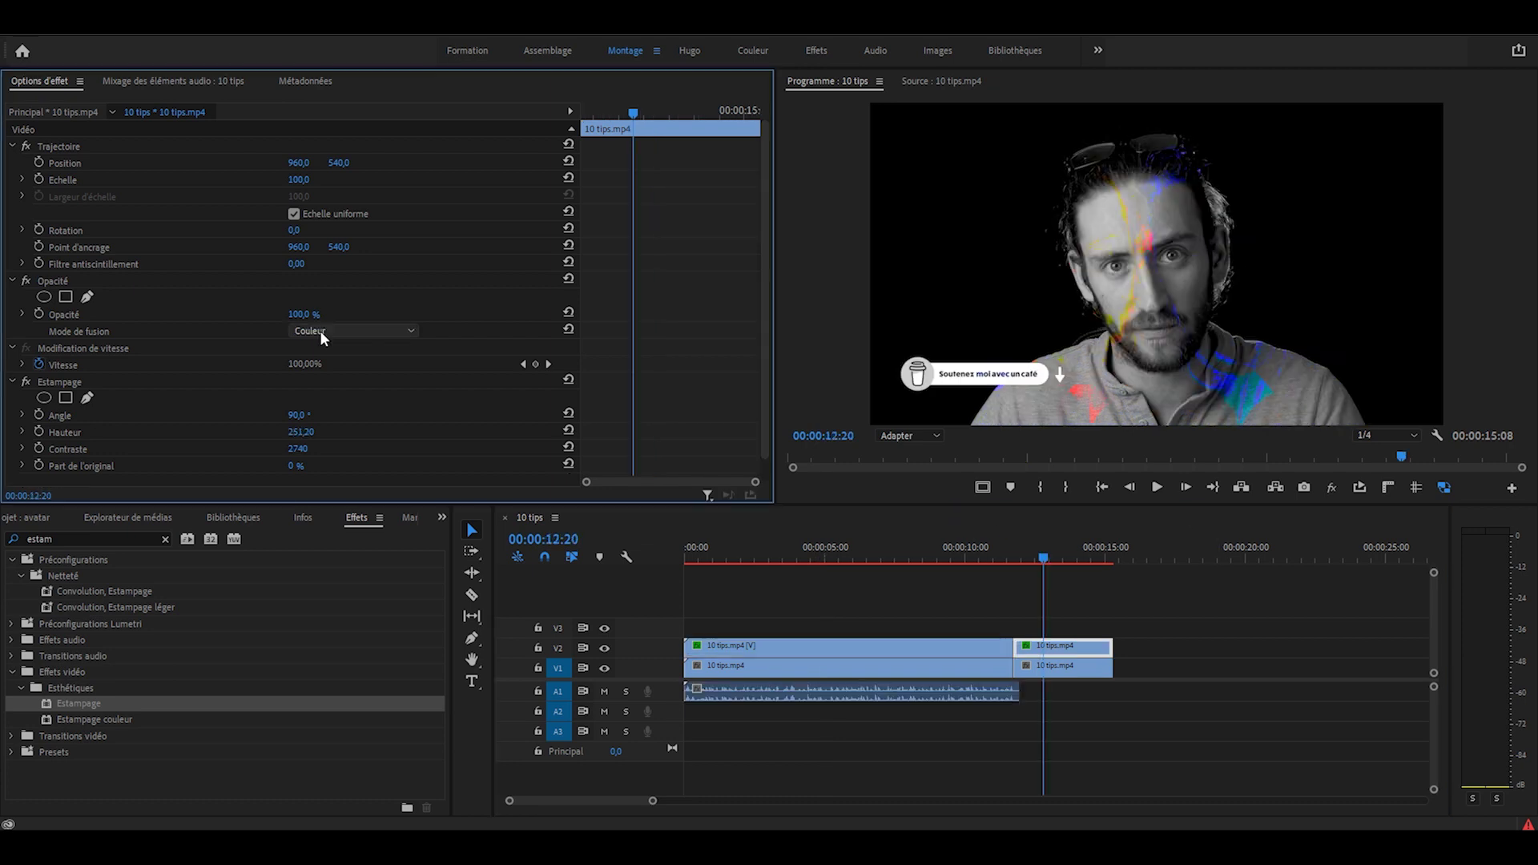
Keep Luminosité as the blend mode and scrub the emboss Hauteur down to about 115
{"action": "scroll", "coordinate": [320, 330], "scroll_direction": "down", "scroll_amount": 1}
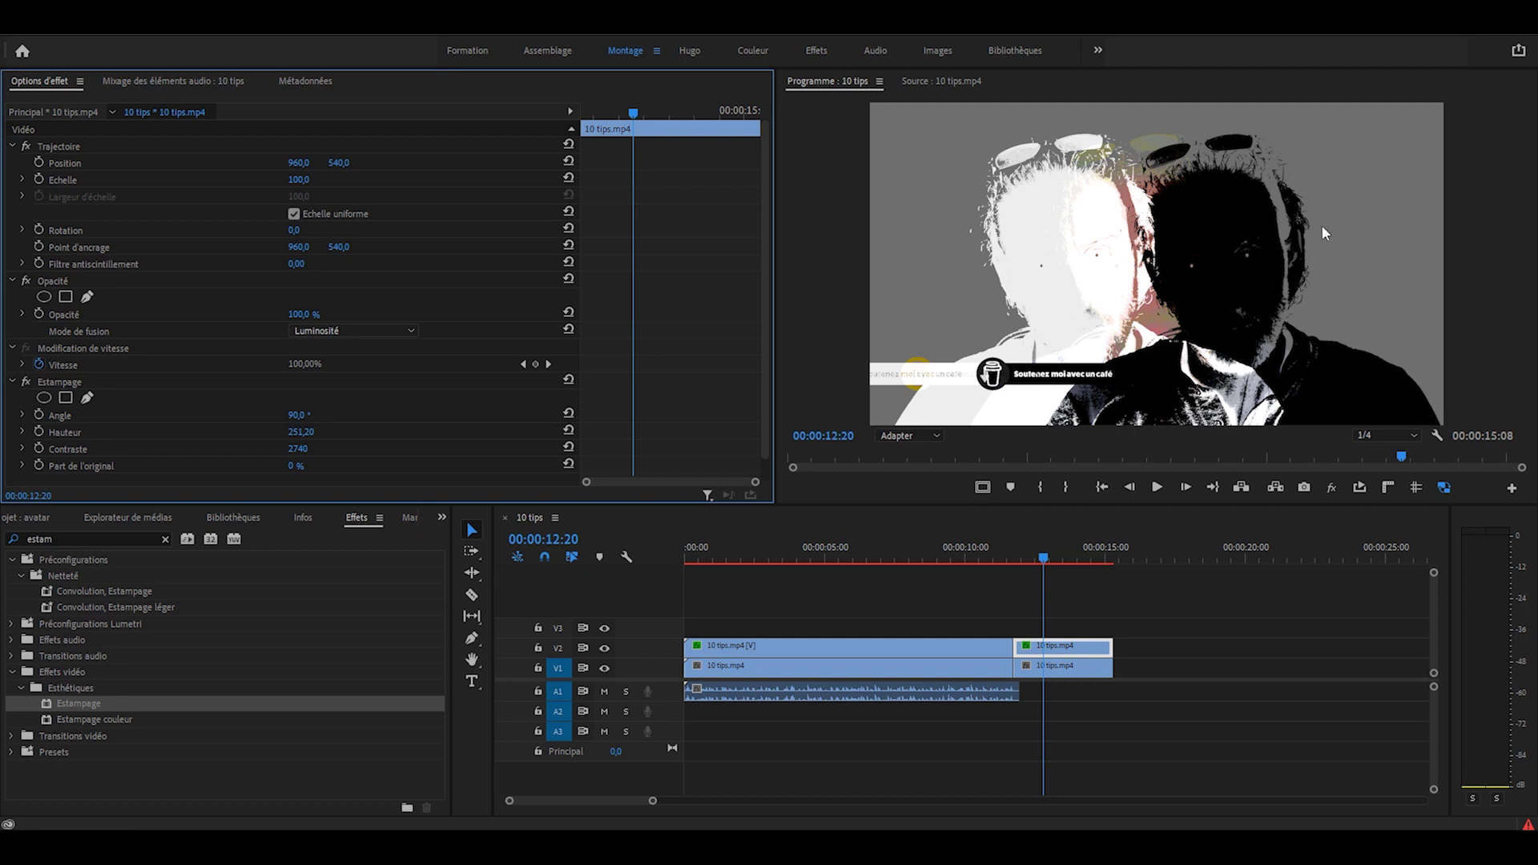
{"action": "left_click", "coordinate": [352, 330]}
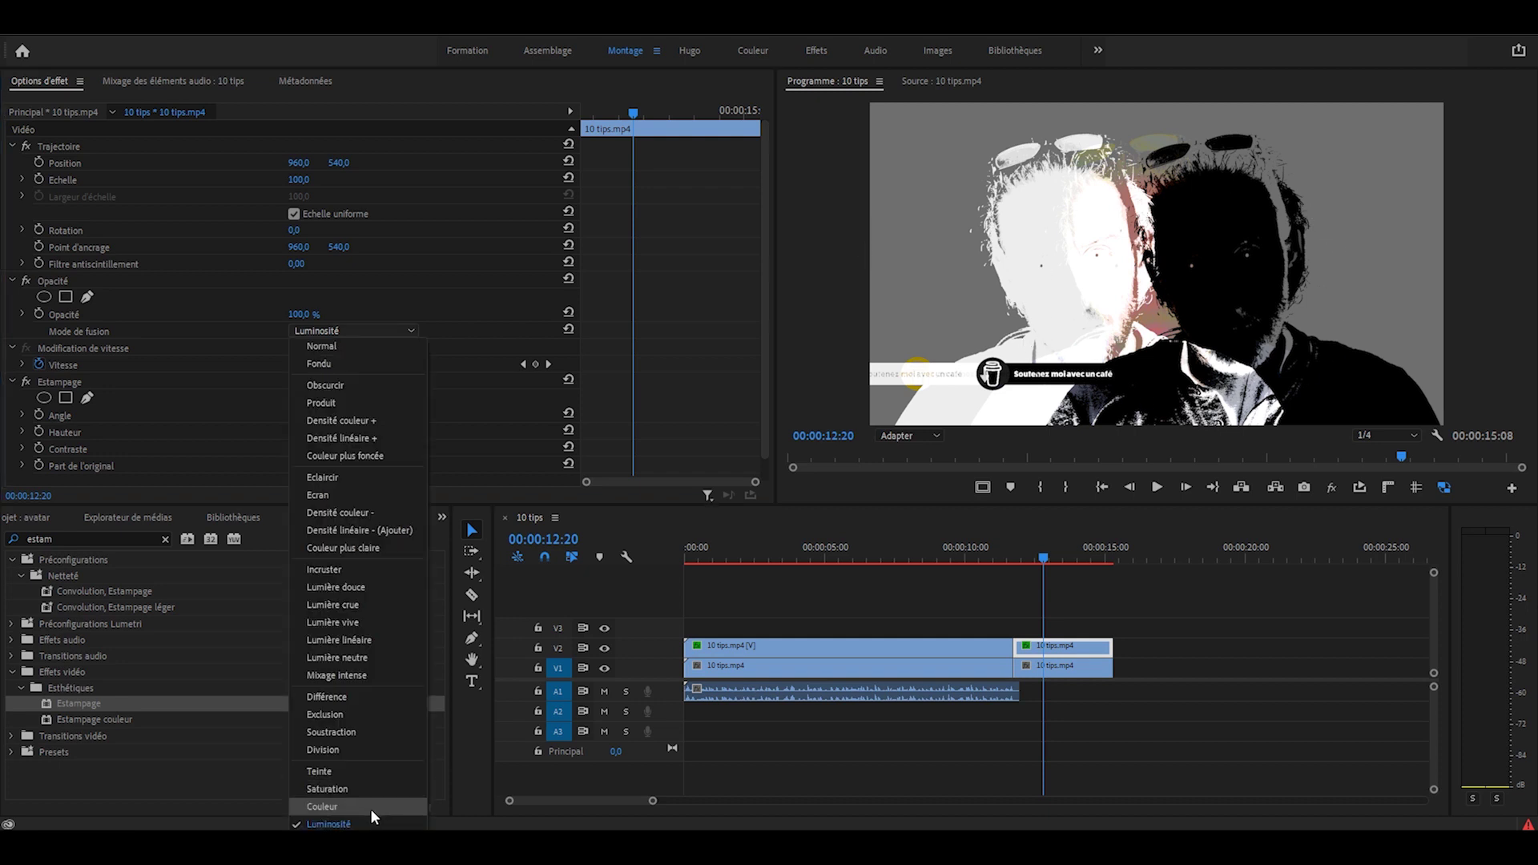
{"action": "left_click", "coordinate": [1085, 748]}
{"action": "left_click_drag", "start_coordinate": [312, 433], "coordinate": [121, 433]}
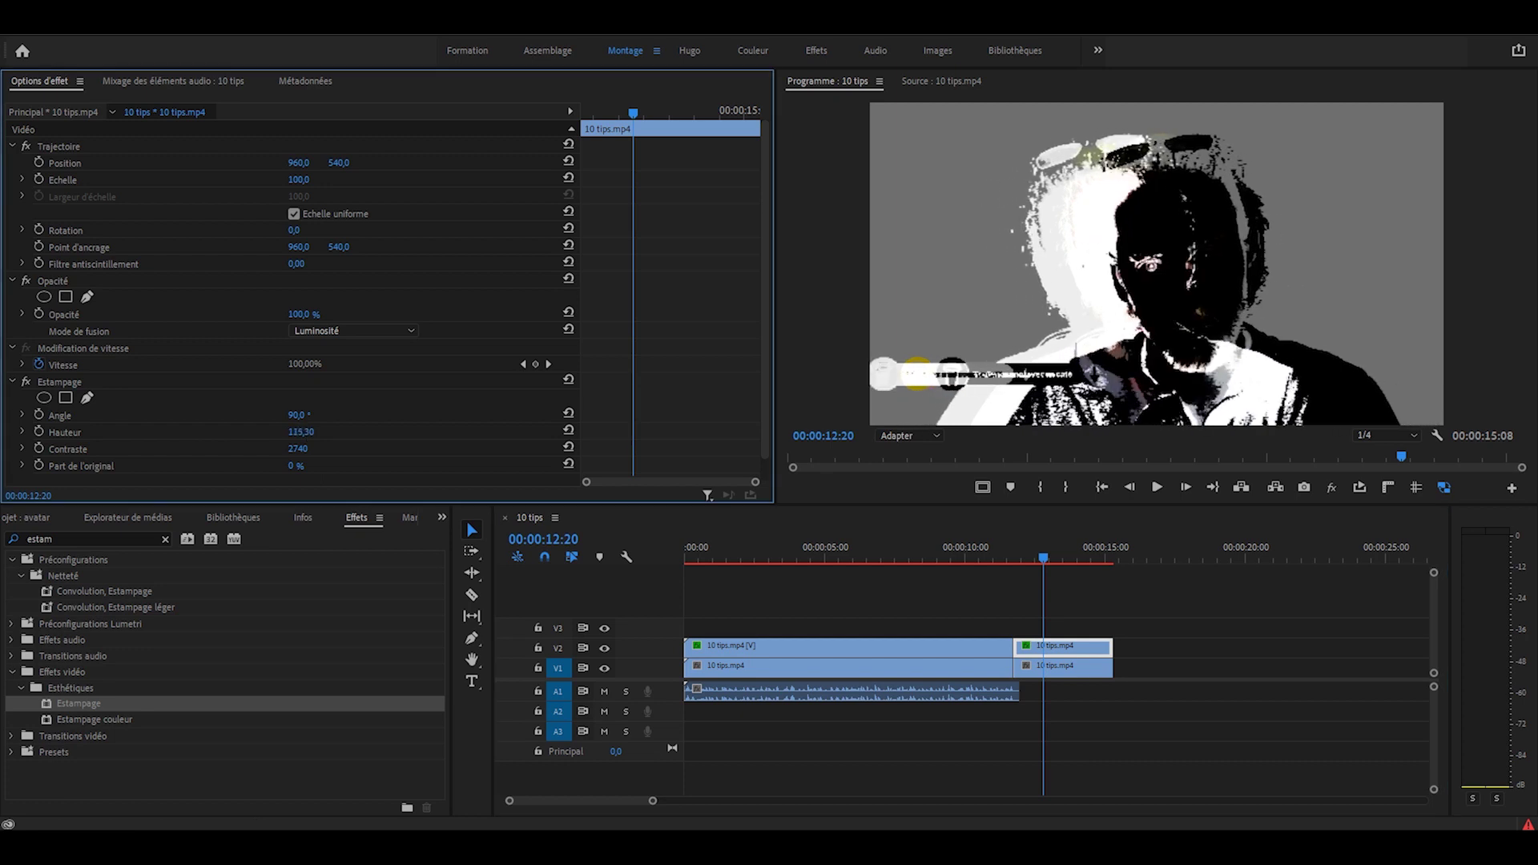